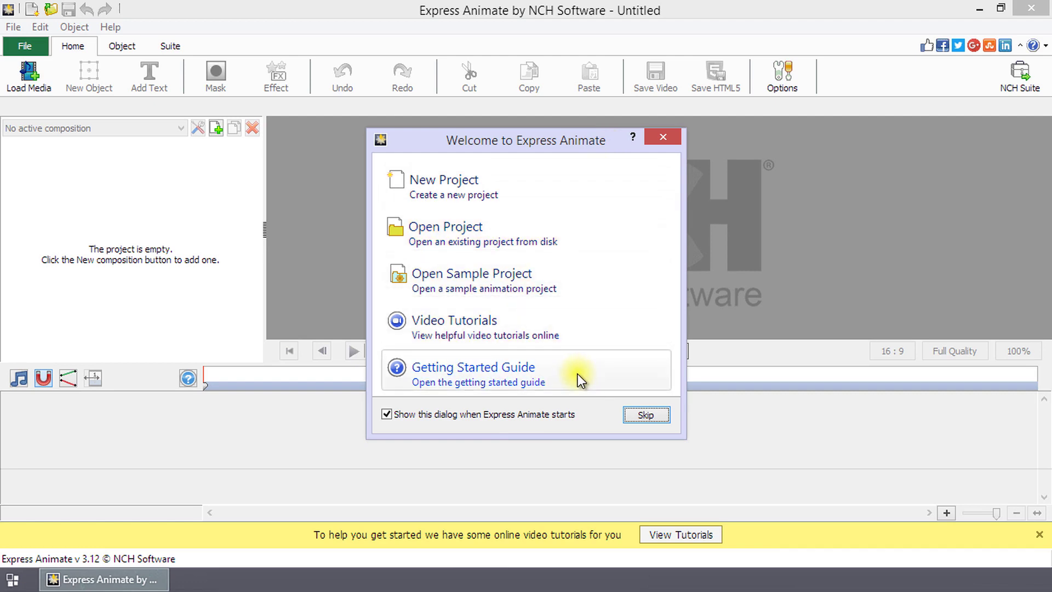
Step: Open the sample sun-and-clouds project and select the Clouds object
left_click(580, 281)
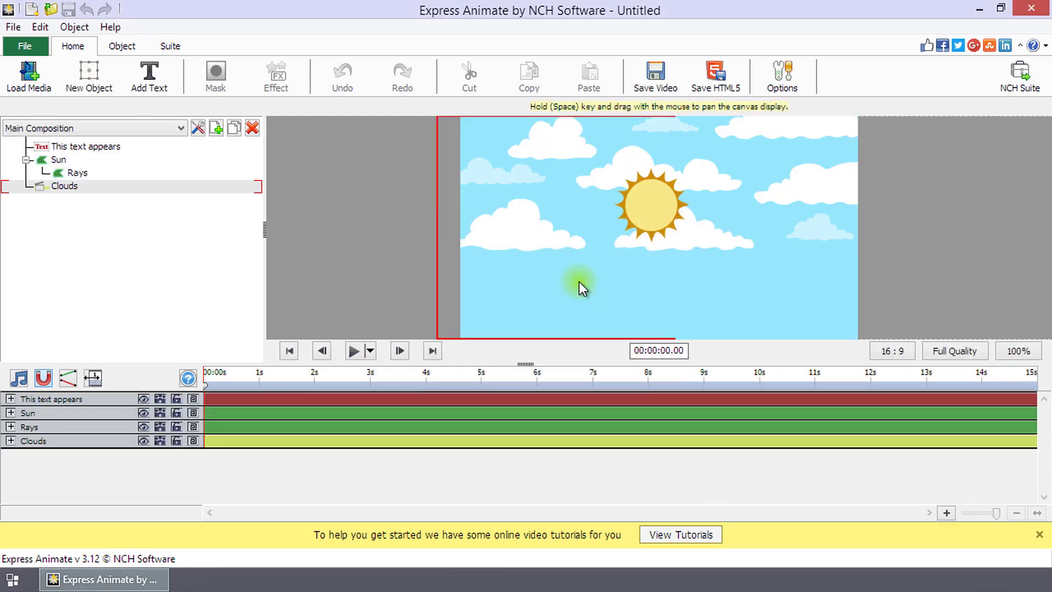
left_click(239, 285)
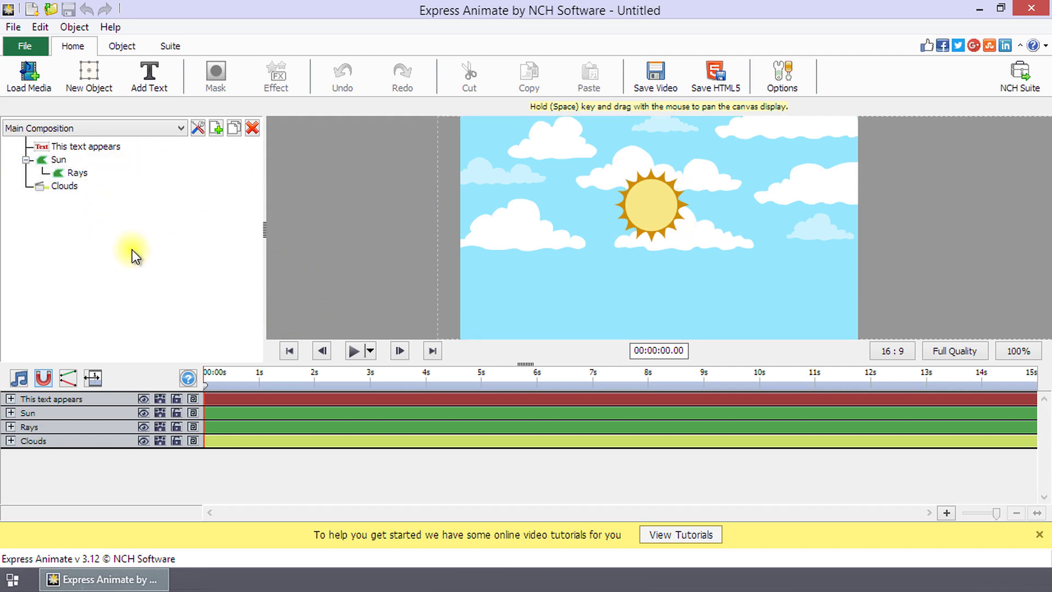
left_click(456, 173)
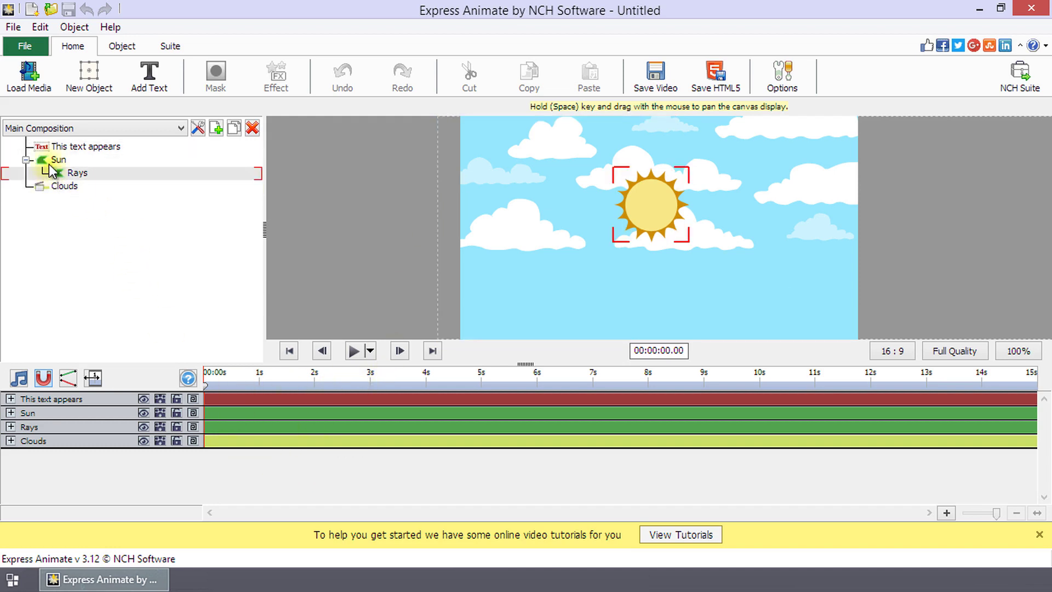
Step: Delete the Rays shape, undo the deletion, and keep Rays nested under Sun
left_click(72, 173)
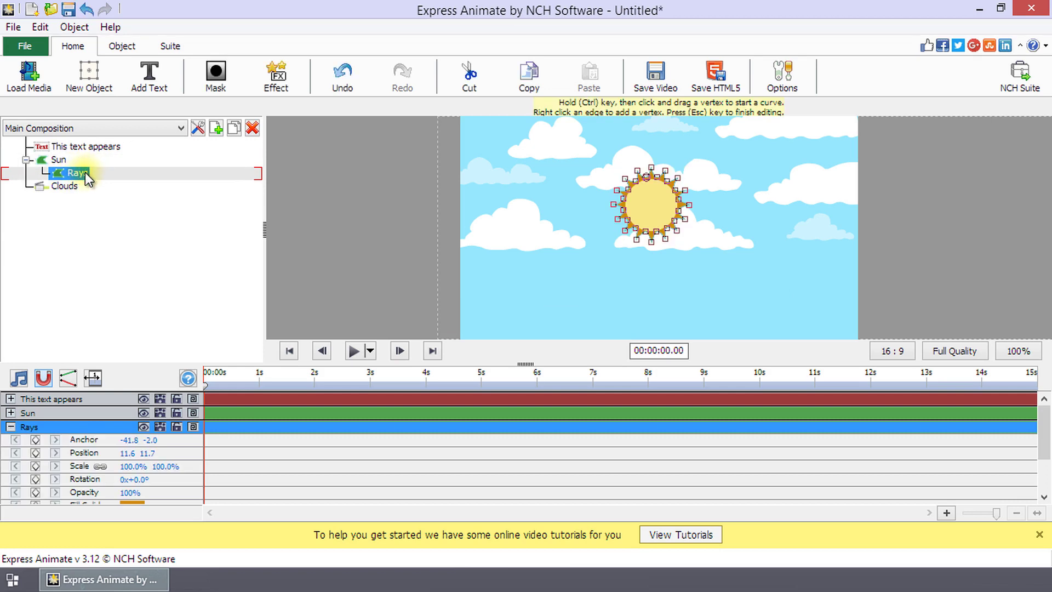
key("Delete")
key("ctrl+z")
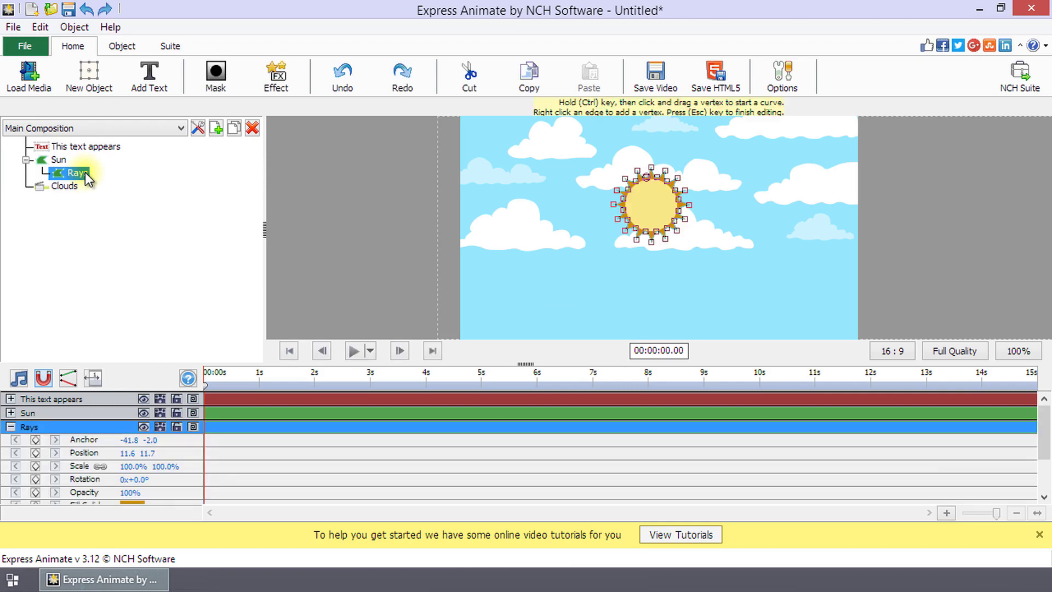
left_click_drag(82, 176, 60, 164)
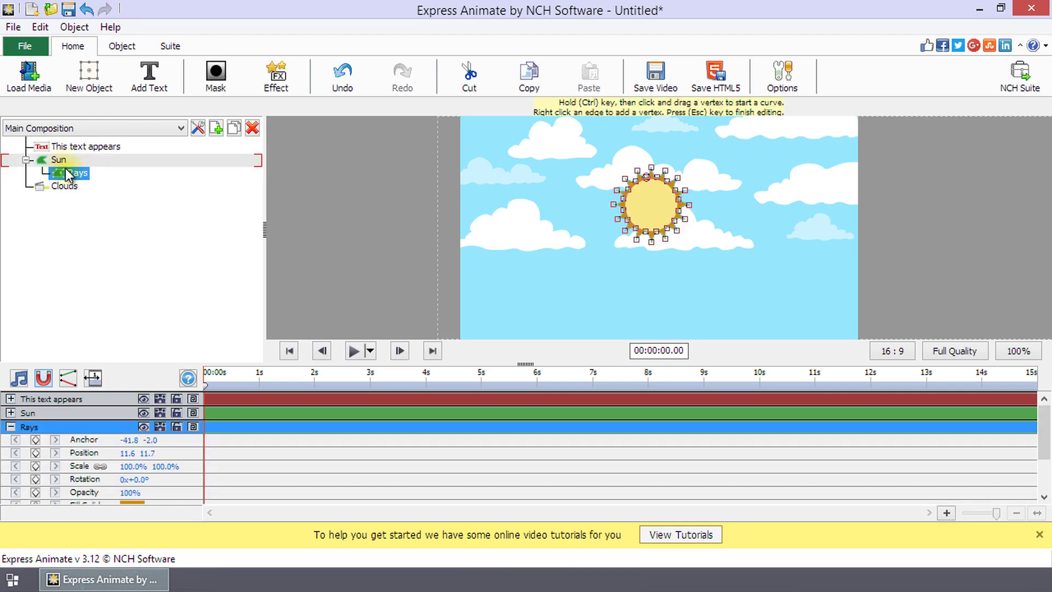
left_click(47, 430)
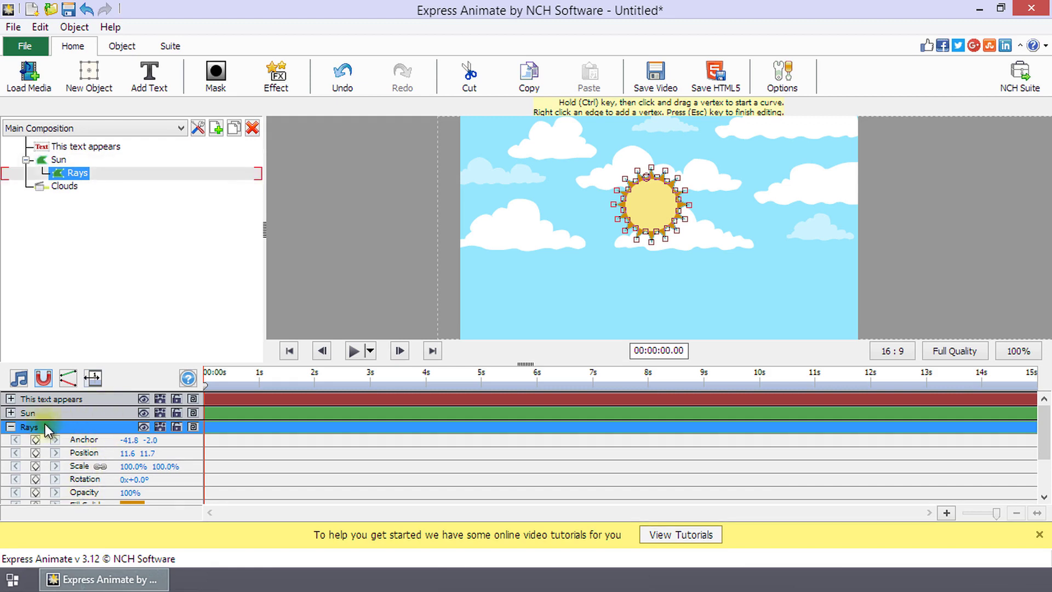
left_click(10, 426)
left_click(10, 427)
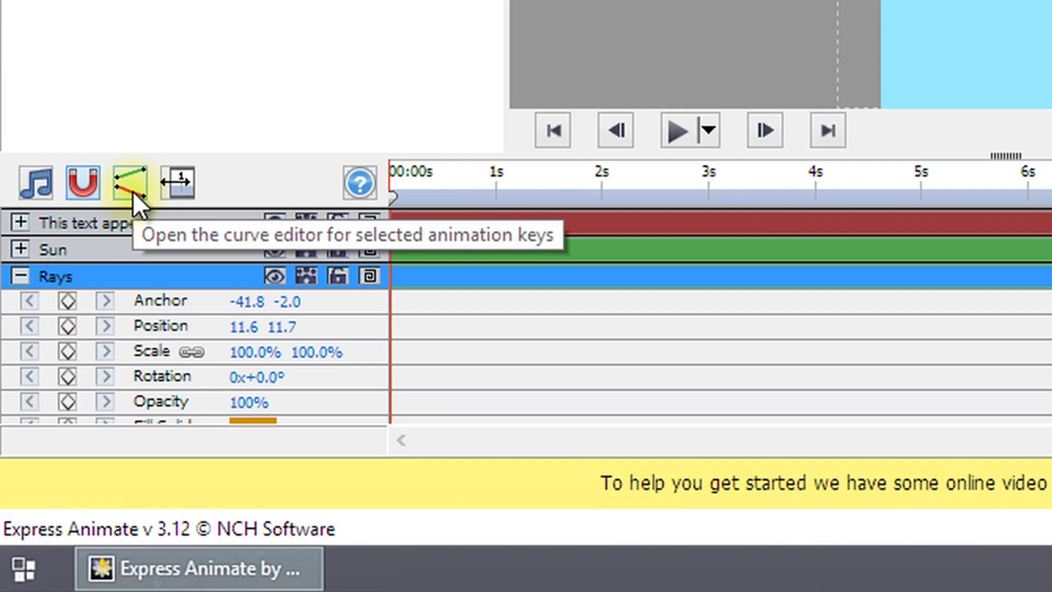
left_click(178, 186)
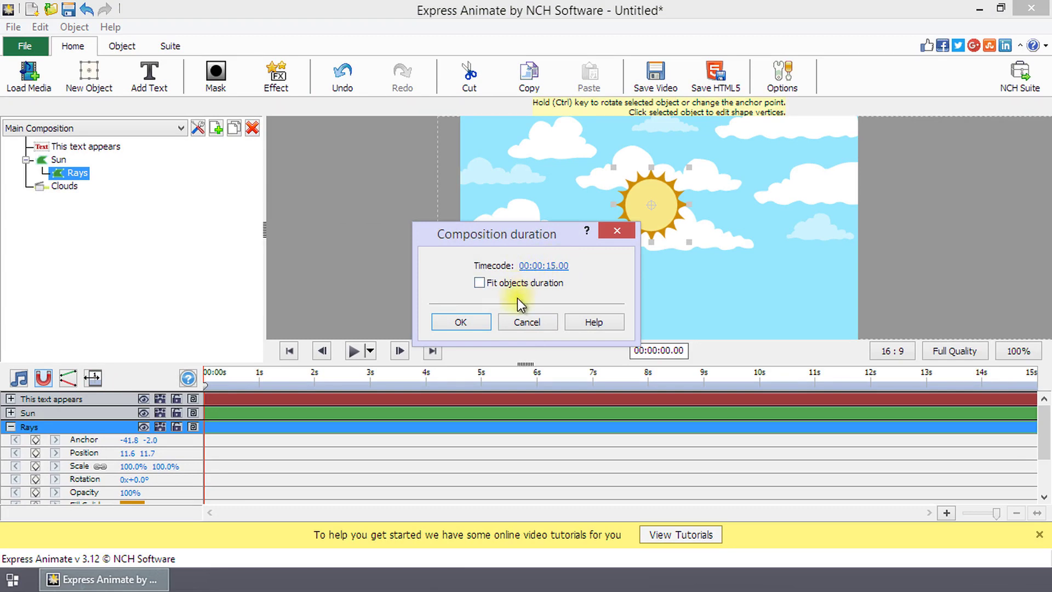
left_click(507, 321)
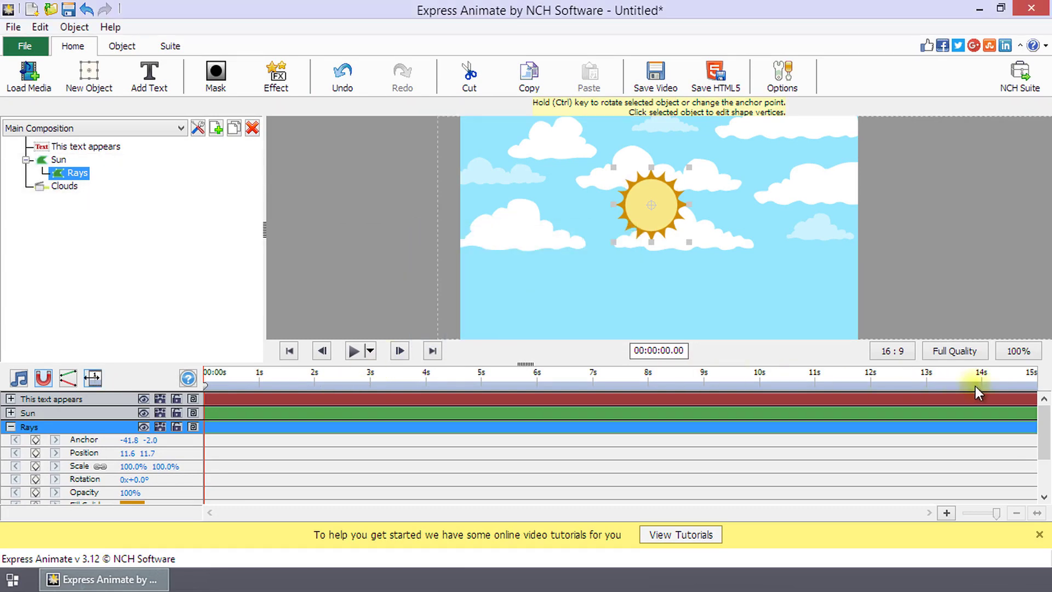
Step: Scrub the timeline to about 00:00:02.25 so the 'This text appears' caption shows
left_click_drag(1046, 422, 1048, 468)
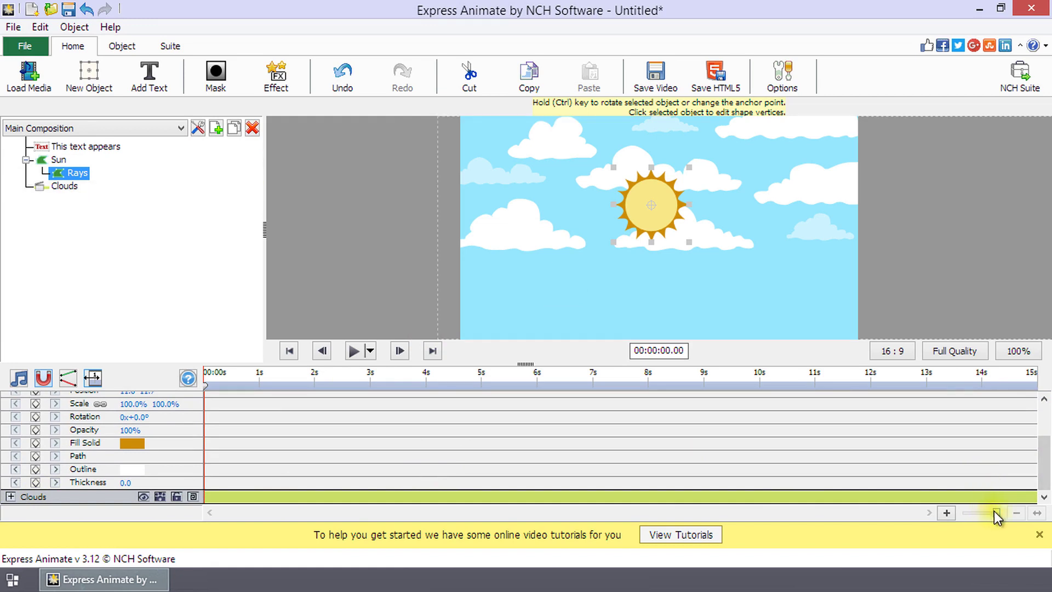
mouse_move(994, 510)
left_mouse_down()
mouse_move(971, 511)
mouse_move(997, 514)
left_mouse_up()
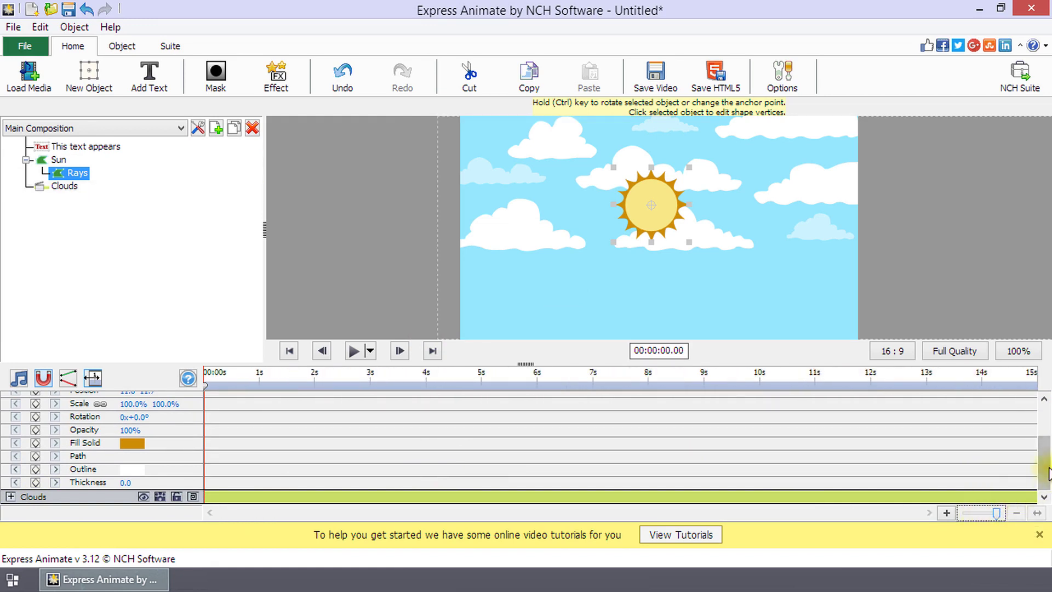
left_click_drag(1048, 472, 1045, 431)
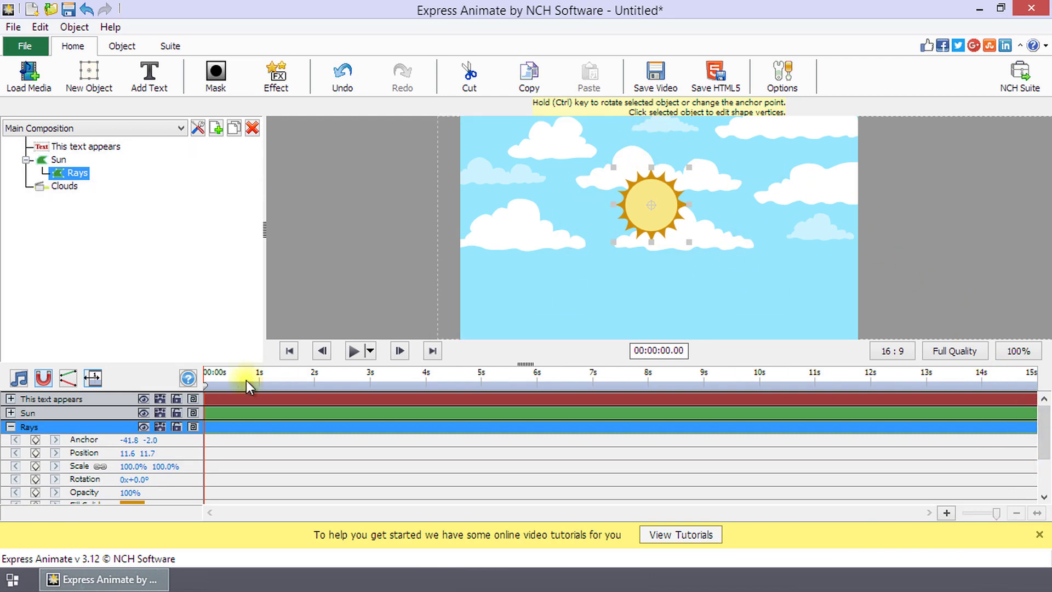
left_click_drag(208, 390, 380, 386)
Step: Rewind the animation to the start and play the preview once
right_click(662, 212)
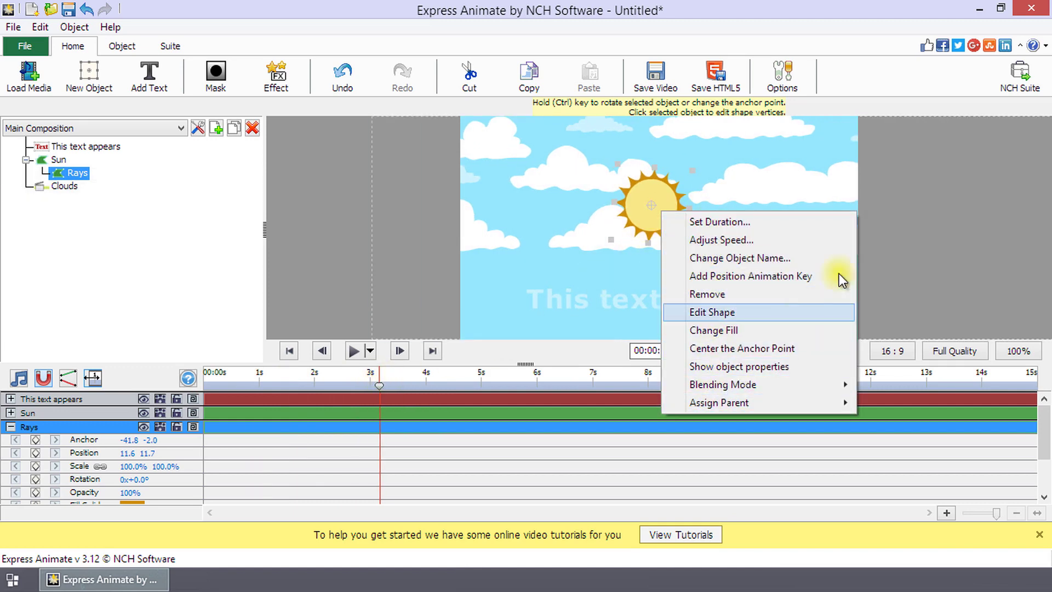
left_click(907, 256)
left_click_drag(384, 389, 206, 388)
left_click(354, 354)
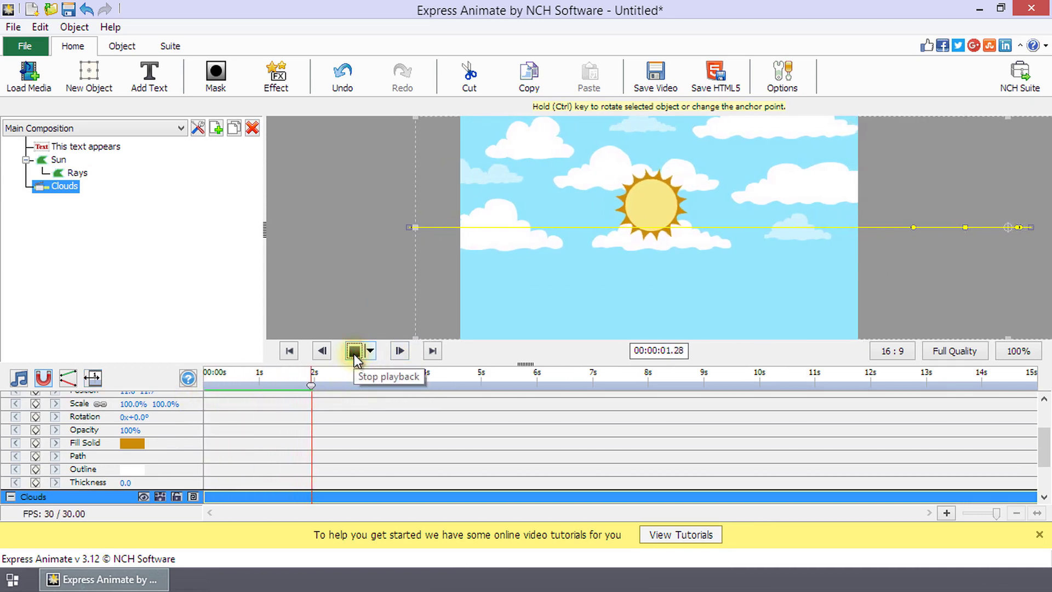
left_click(354, 354)
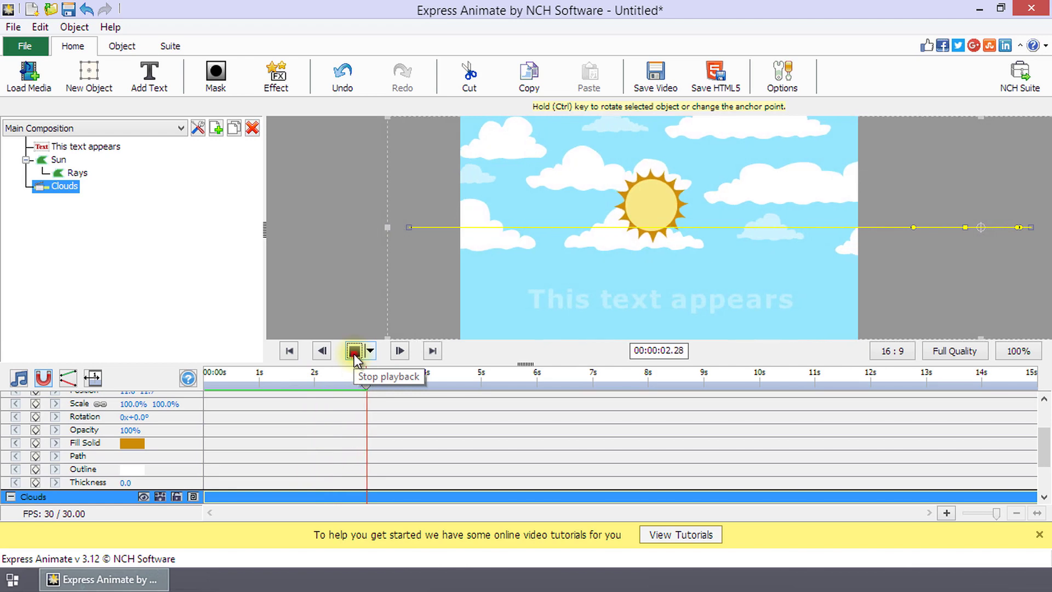
Step: Switch the preview to 4:3 aspect, Half Quality and 50% zoom, then select the Rays layer
left_click(890, 354)
left_click(919, 384)
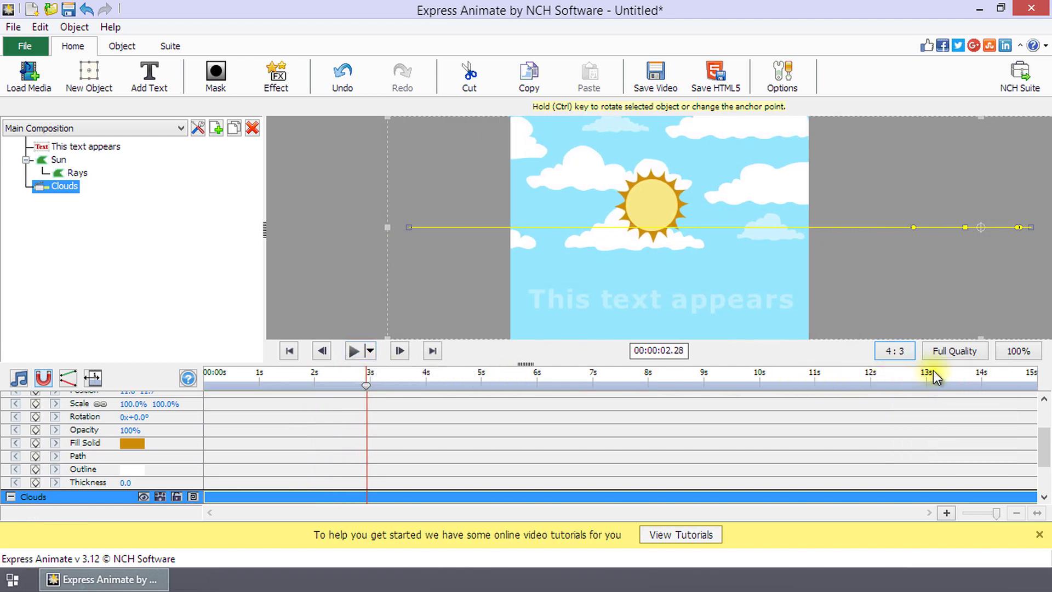
left_click(953, 353)
left_click(959, 385)
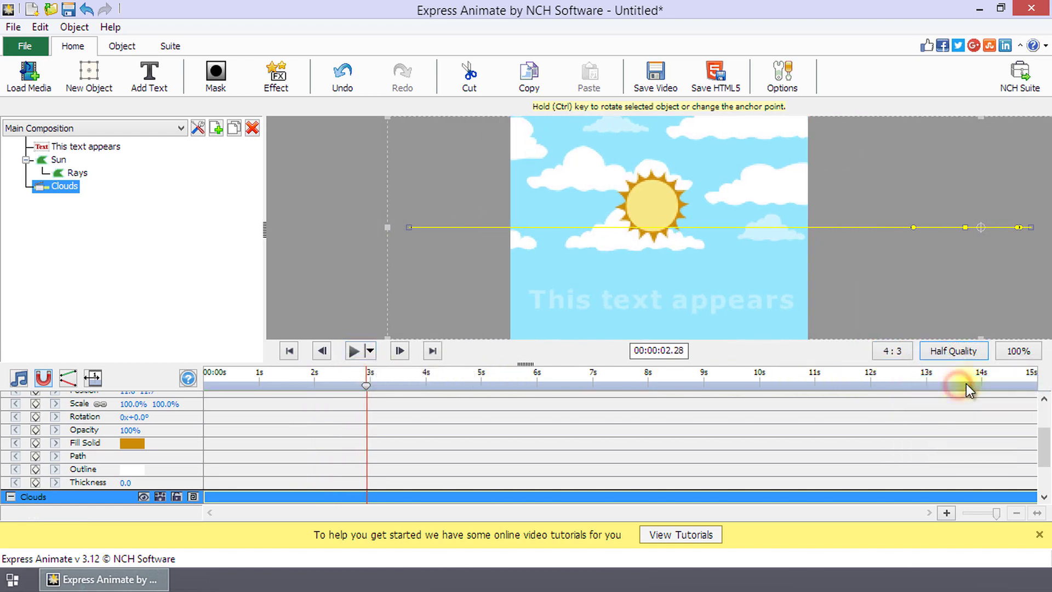
left_click(1006, 352)
left_click(1001, 188)
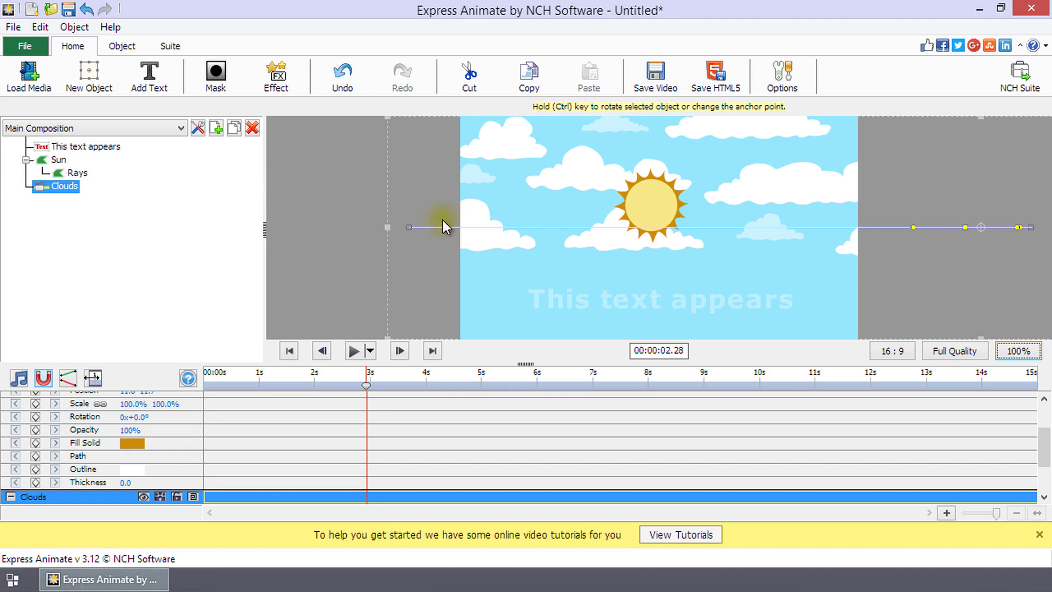
left_click(64, 171)
left_click(106, 148)
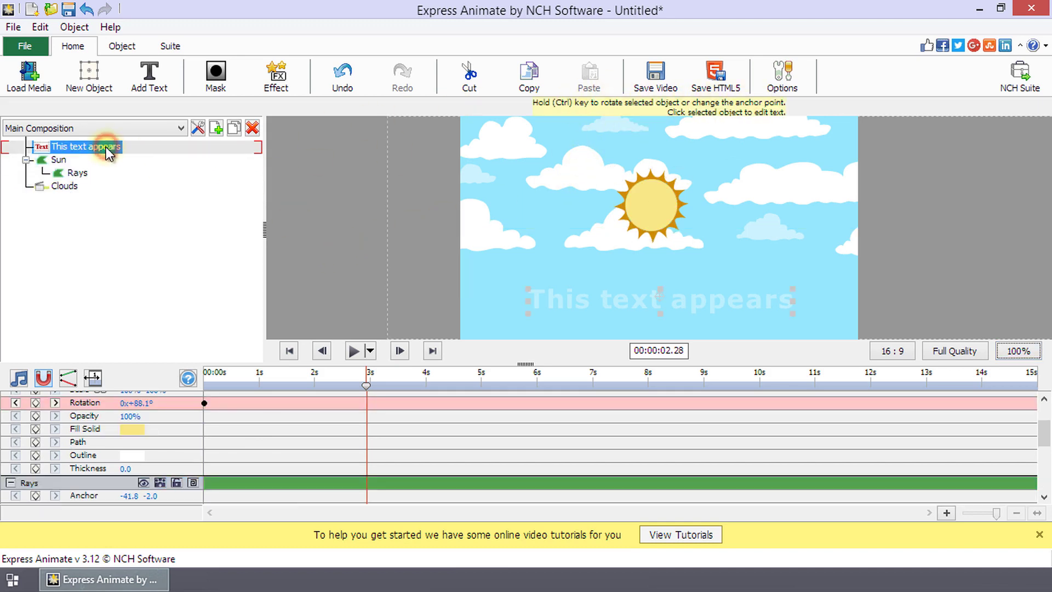
left_click(65, 186)
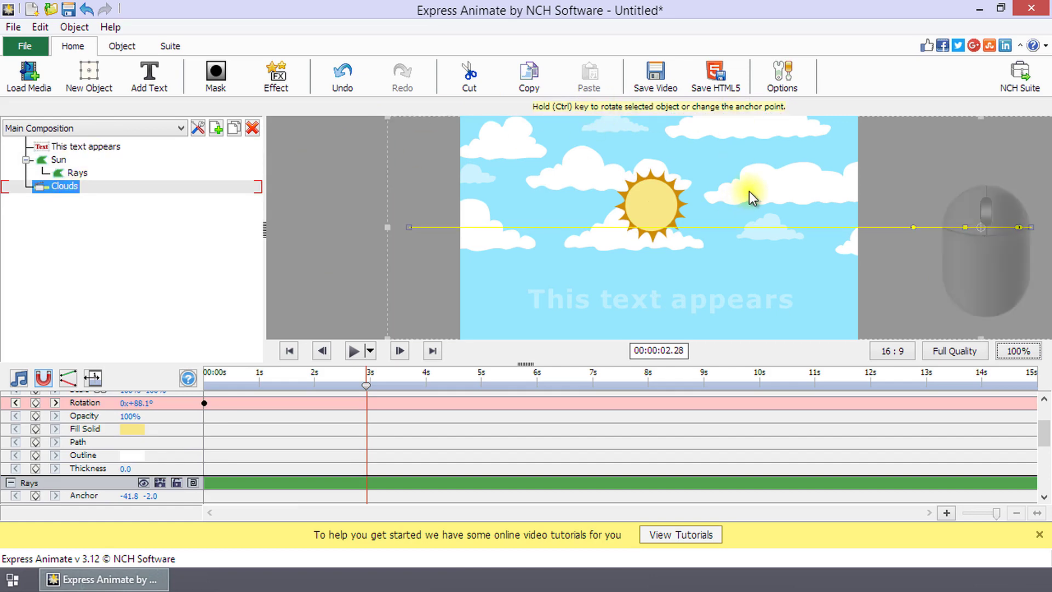
scroll(749, 192, "up", 3)
scroll(749, 192, "down", 6)
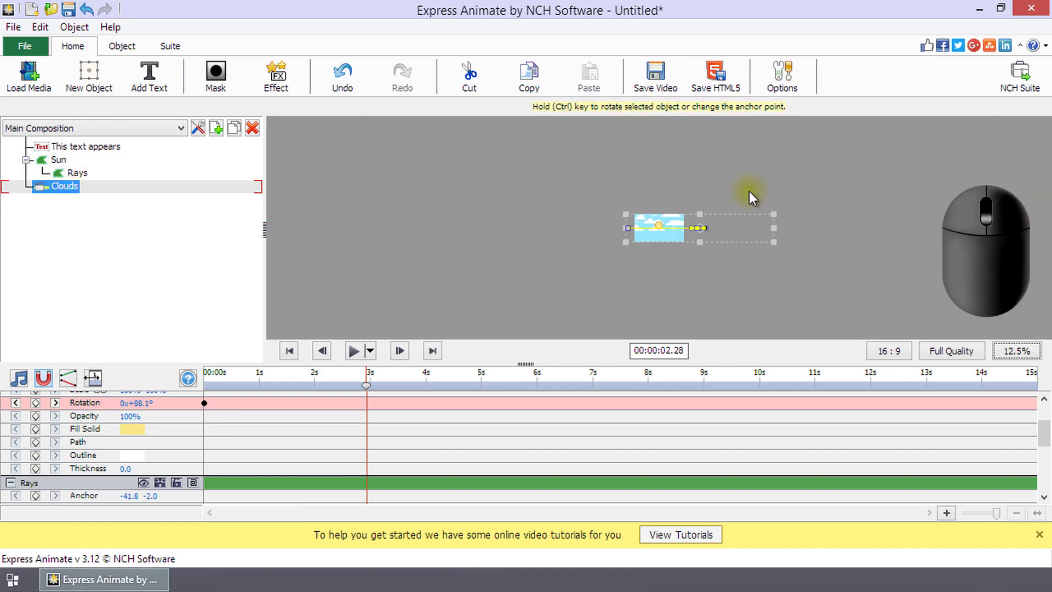
scroll(748, 192, "up", 3)
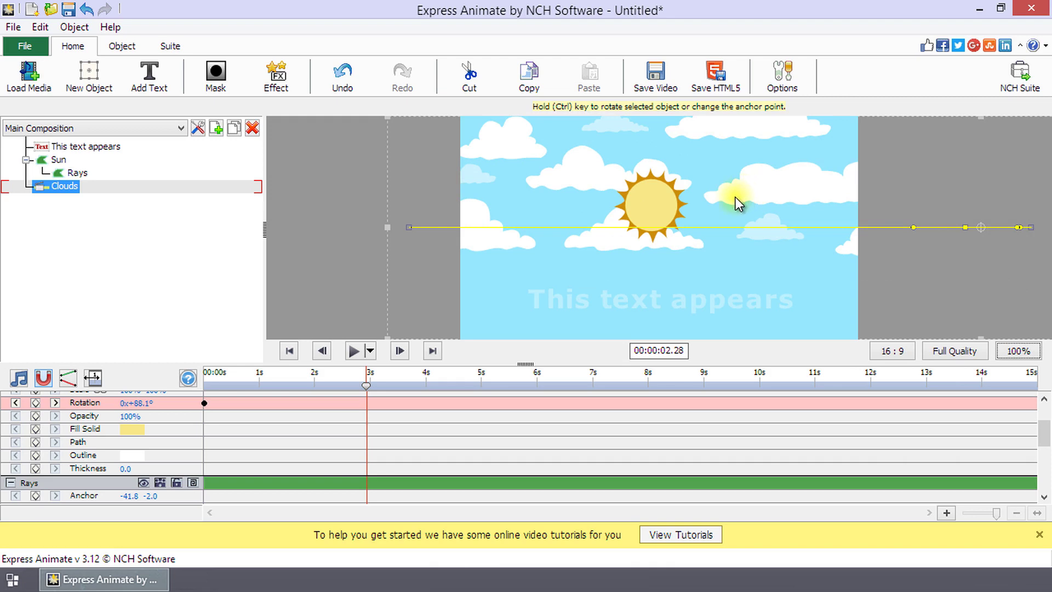
left_click(531, 214)
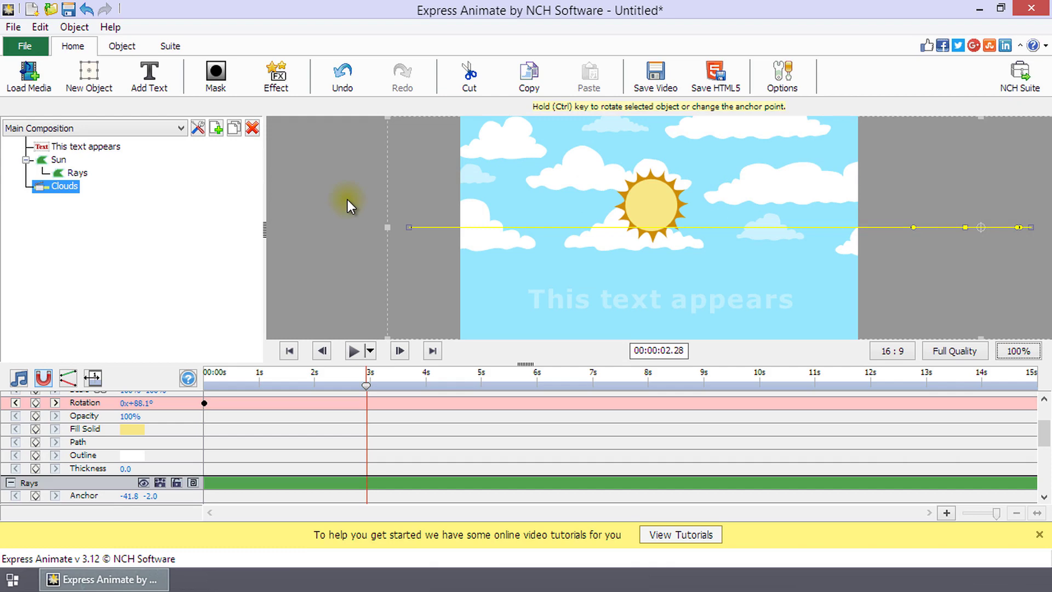
left_click(42, 91)
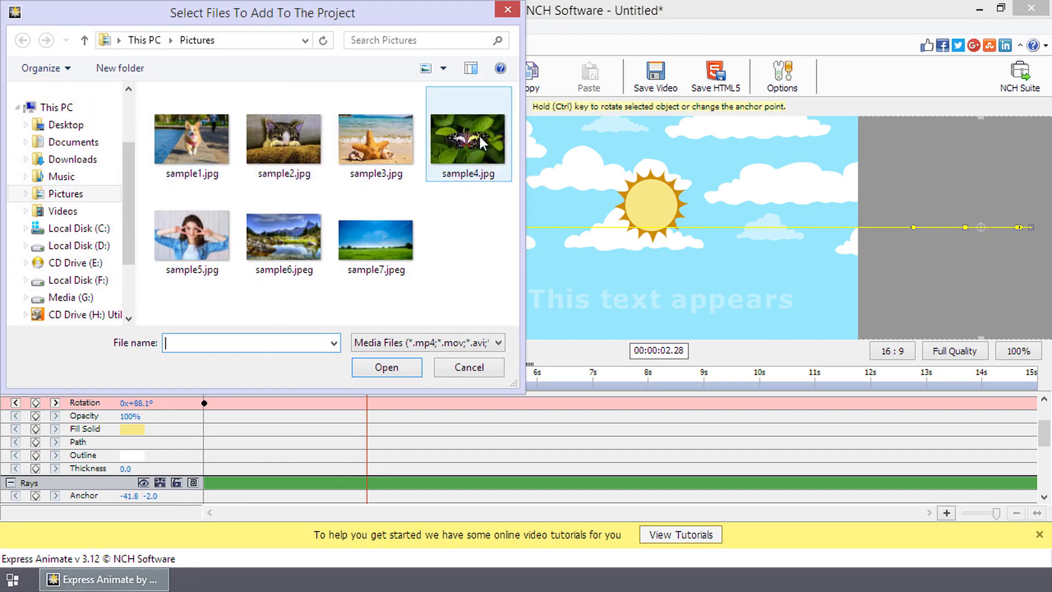
left_click(469, 366)
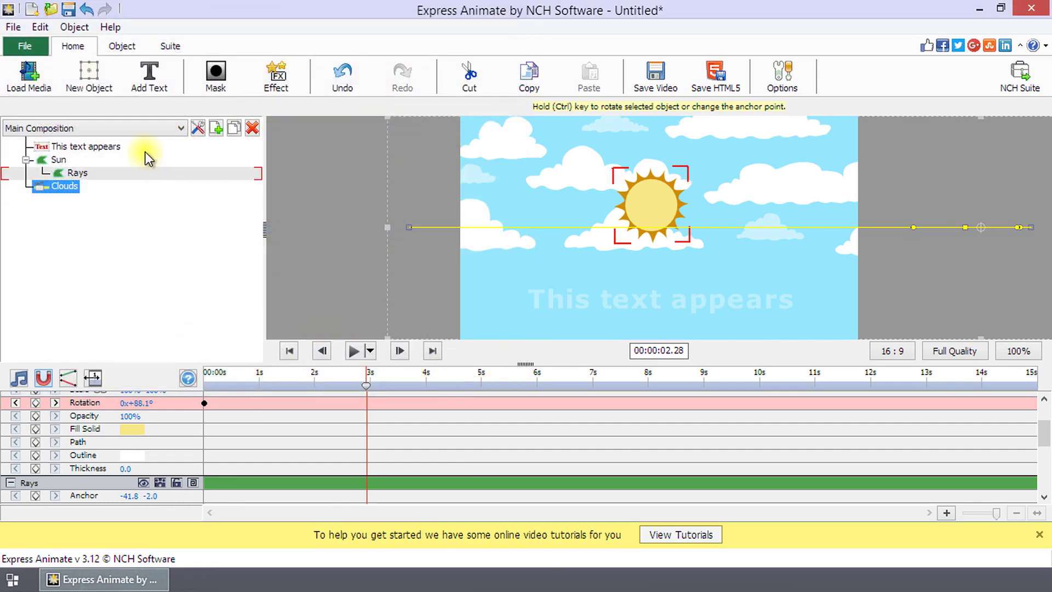
left_click(106, 88)
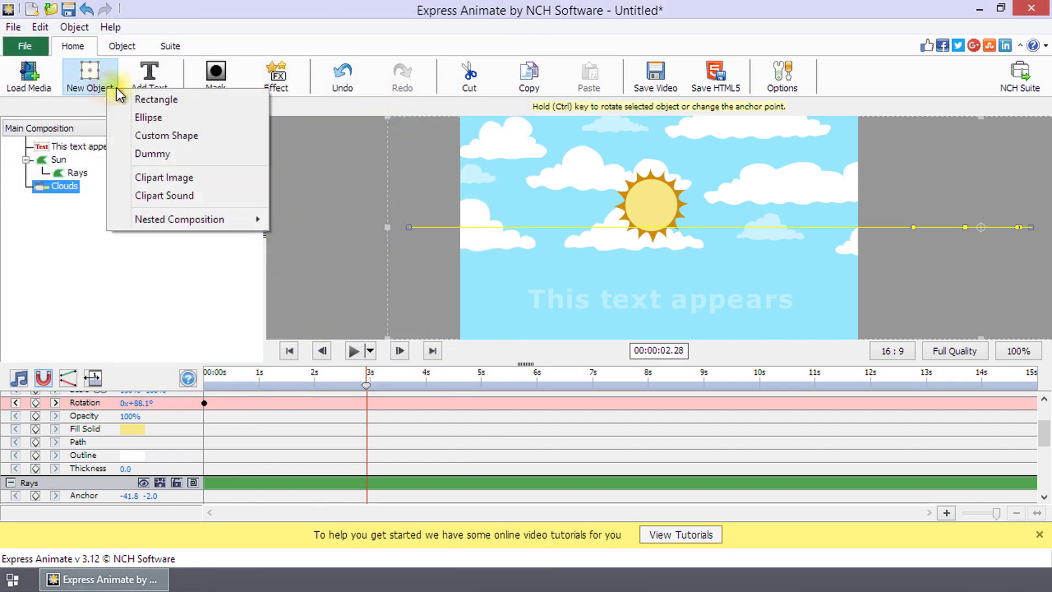
mouse_move(151, 218)
left_click(173, 13)
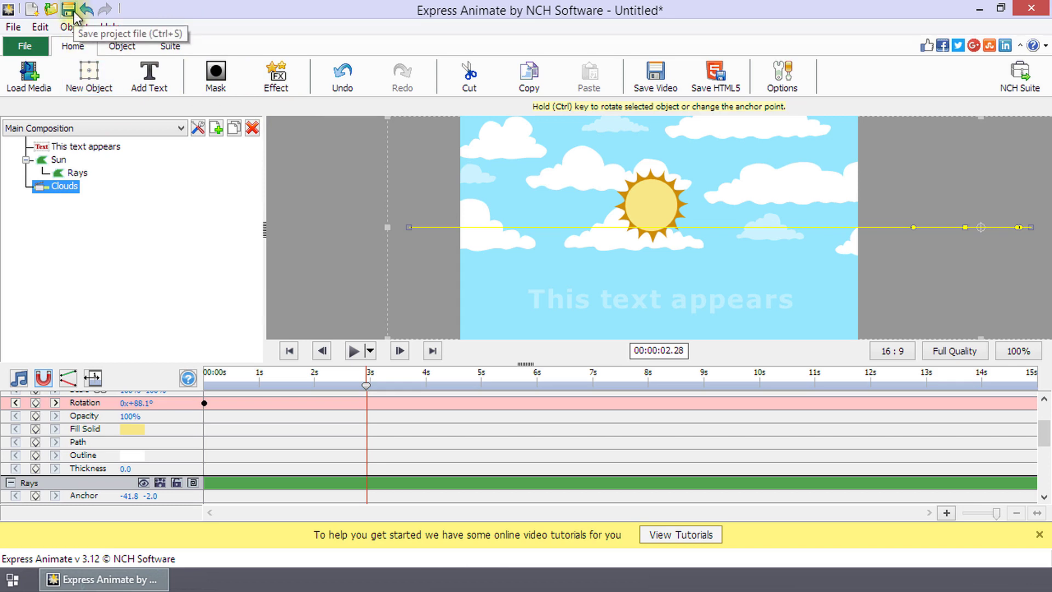
left_click(13, 26)
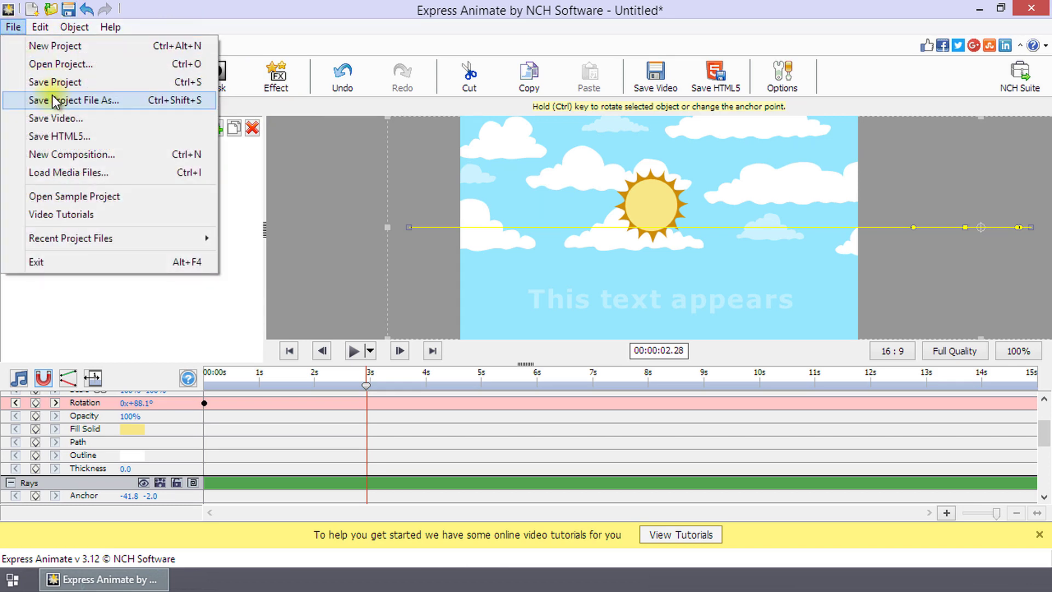
left_click(82, 117)
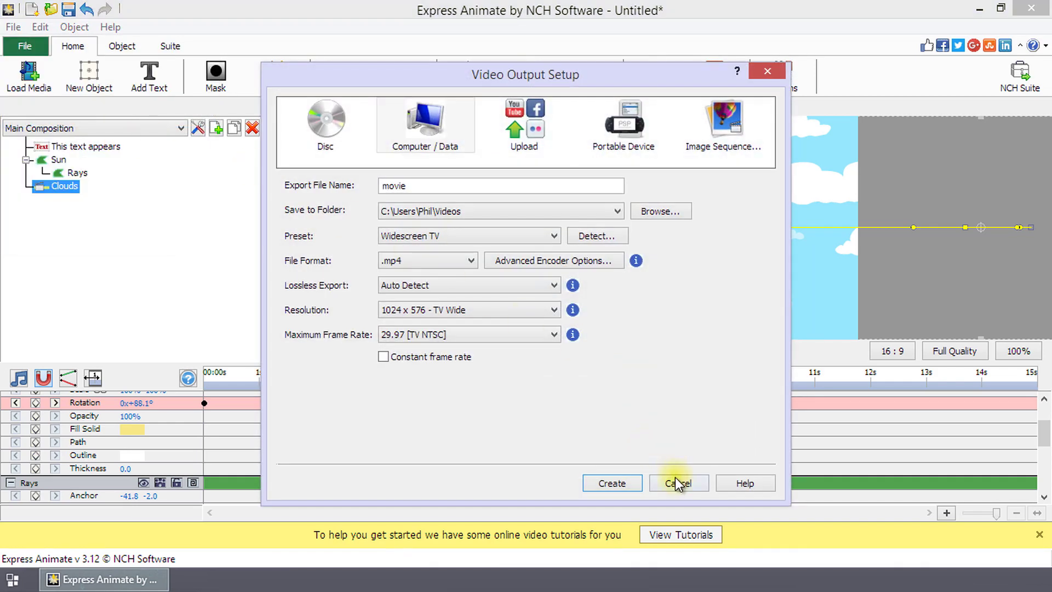
left_click(677, 481)
left_click(13, 27)
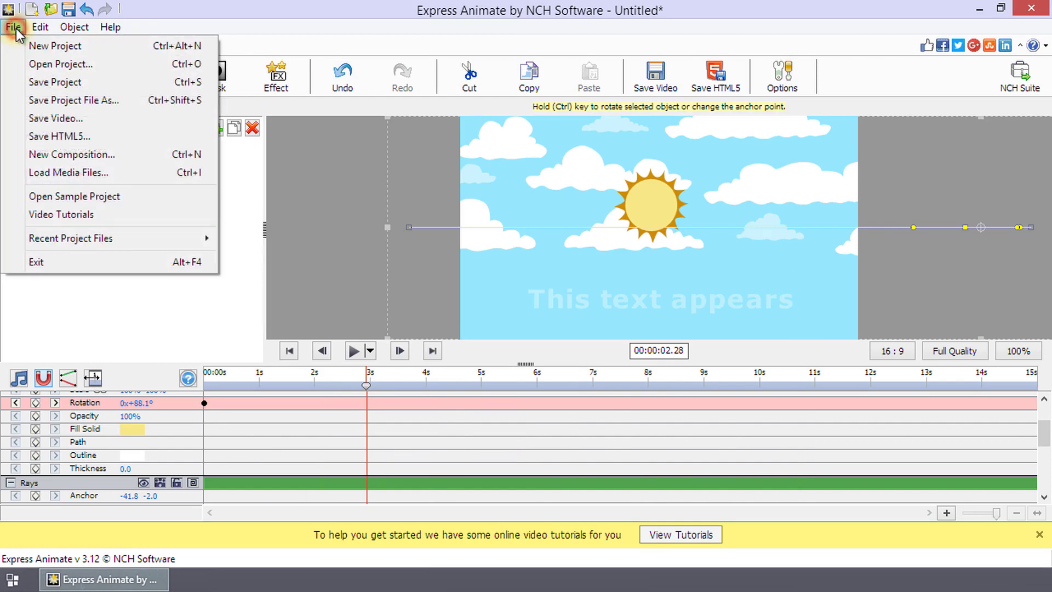
left_click(59, 143)
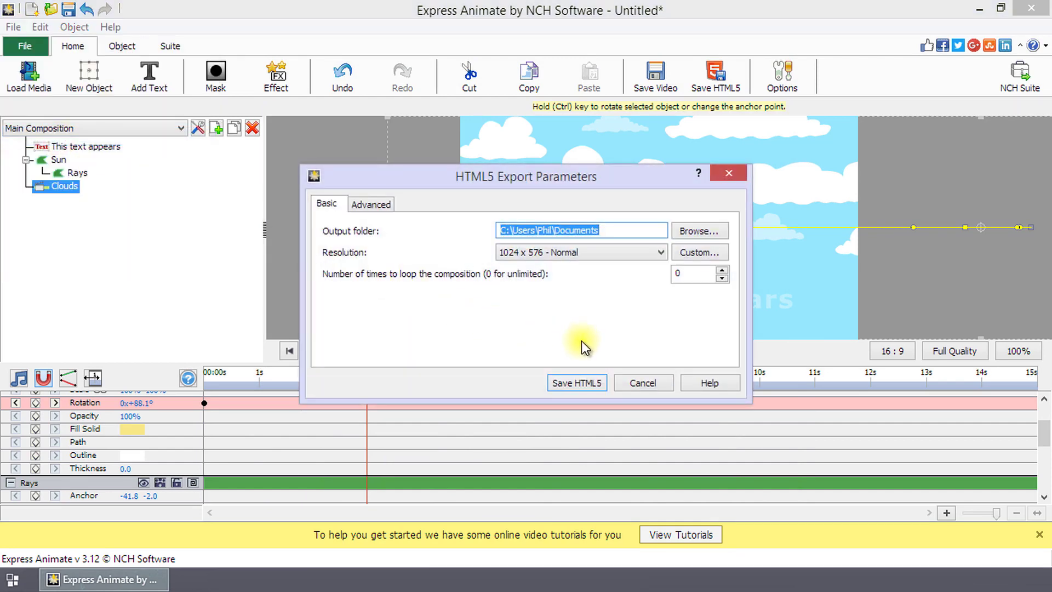
left_click(642, 383)
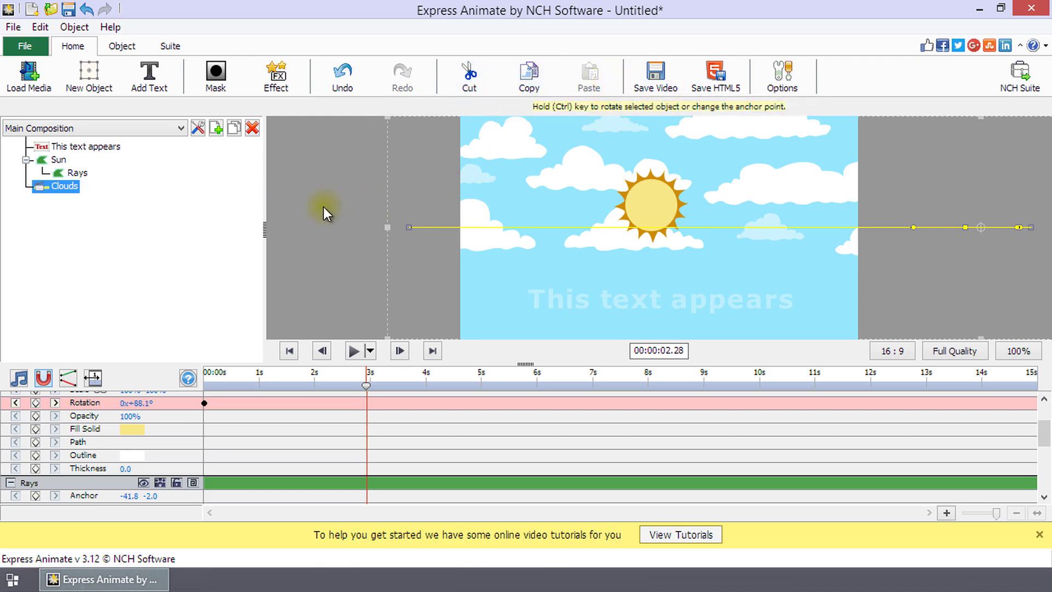
Step: Show the Object ribbon with the rectangle, ellipse, custom shape, text, clipart and sound tools
left_click(133, 49)
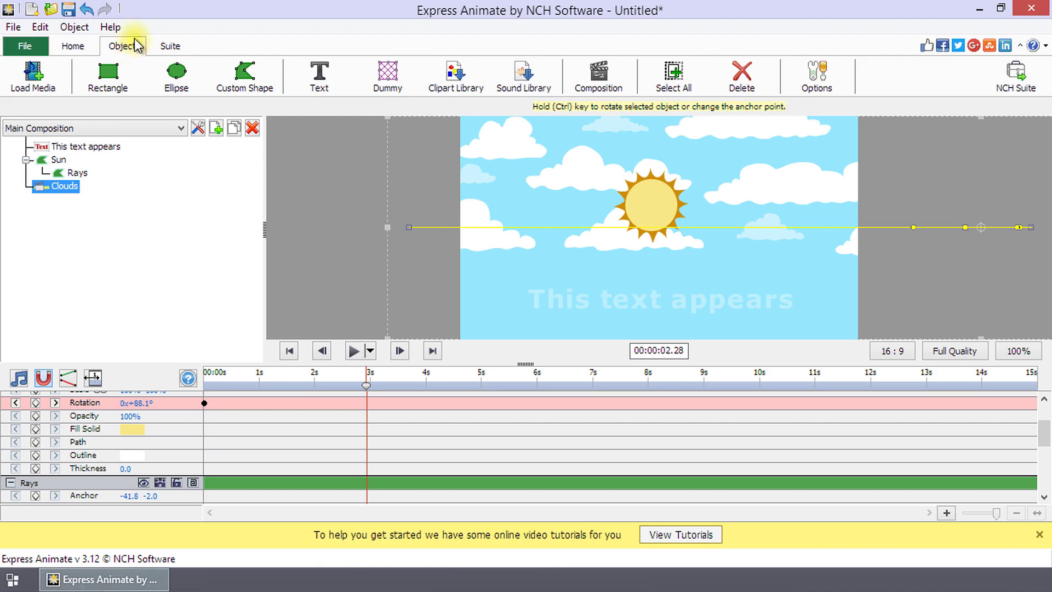